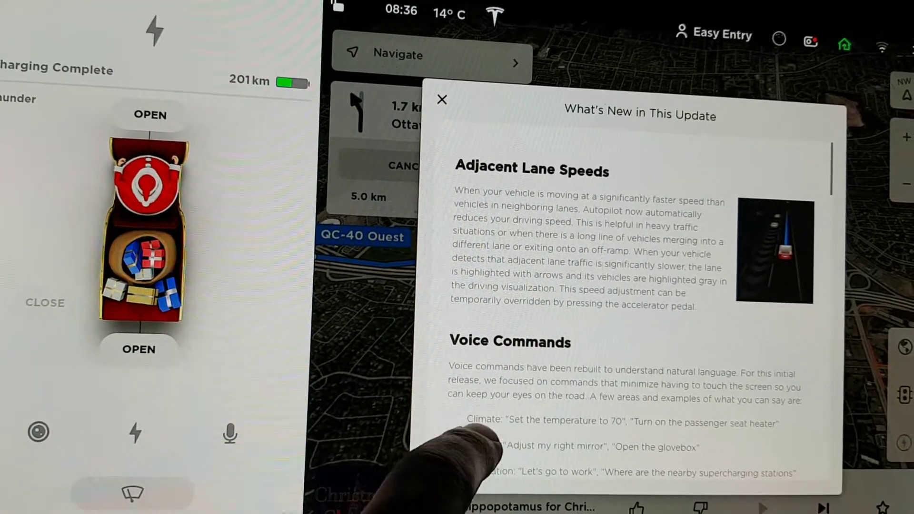
pyautogui.moveTo(472, 446)
pyautogui.mouseDown()
pyautogui.moveTo(475, 310)
pyautogui.moveTo(475, 428)
pyautogui.mouseUp()
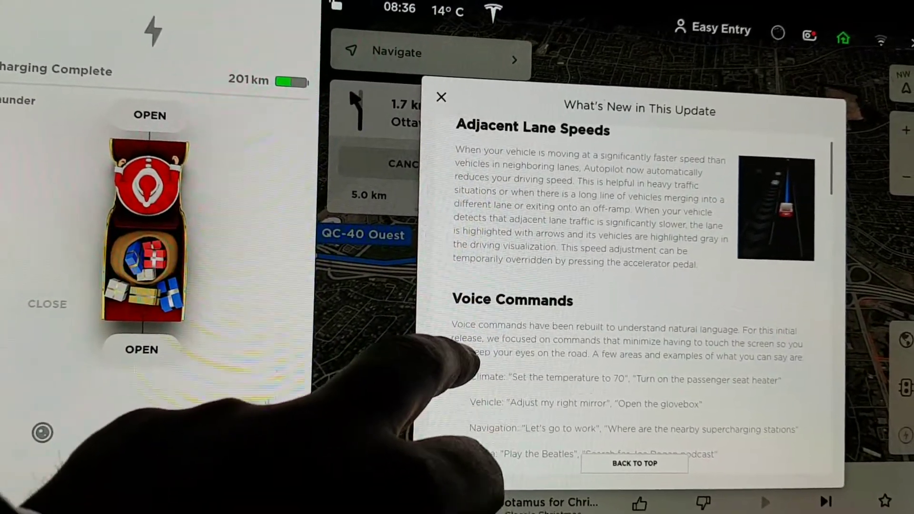
pyautogui.moveTo(471, 357); pyautogui.dragTo(472, 193)
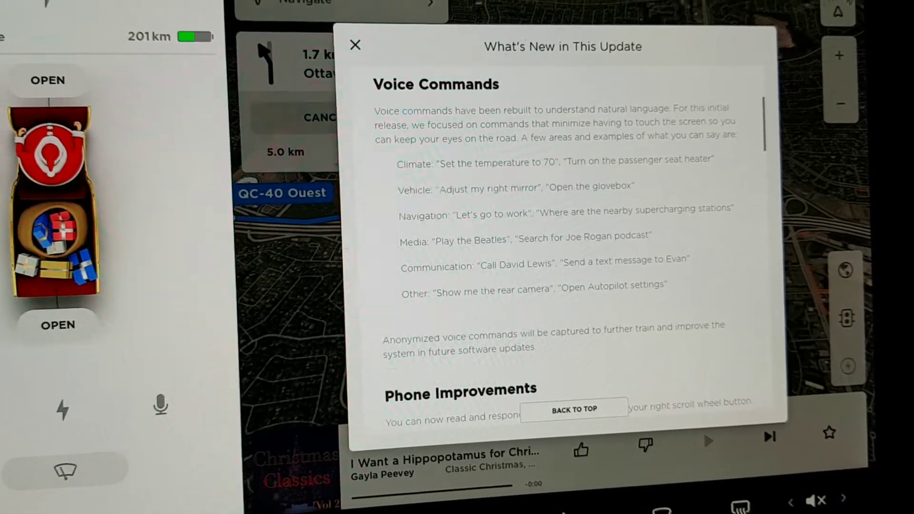
pyautogui.moveTo(421, 371); pyautogui.dragTo(428, 286)
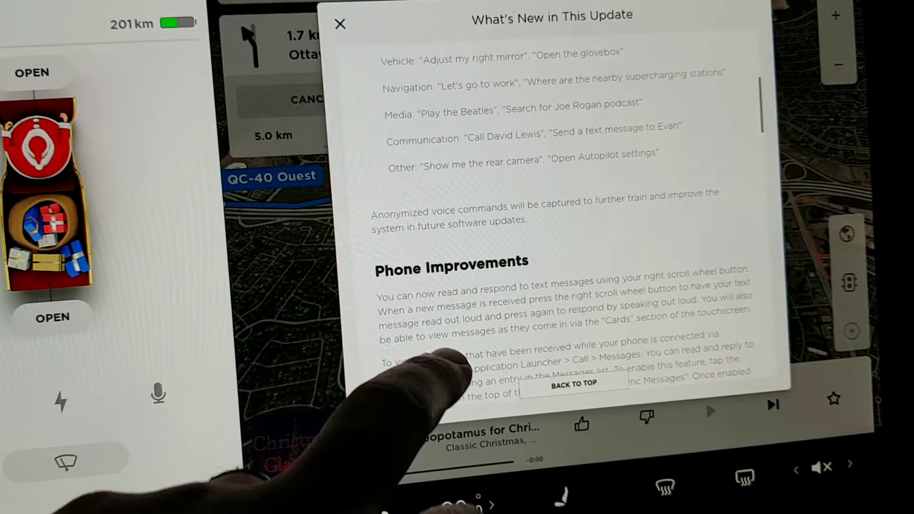
pyautogui.moveTo(428, 357)
pyautogui.mouseDown()
pyautogui.moveTo(429, 171)
pyautogui.moveTo(428, 329)
pyautogui.mouseUp()
pyautogui.moveTo(443, 207); pyautogui.dragTo(450, 236)
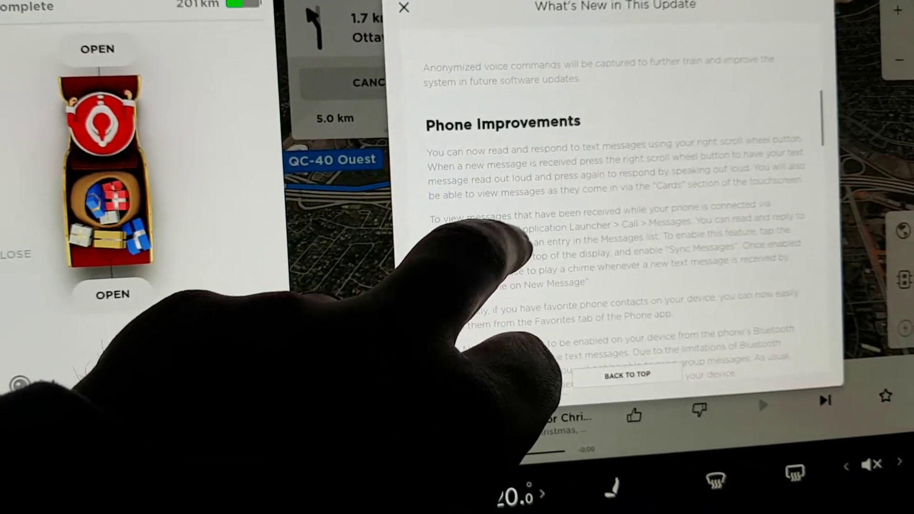
pyautogui.moveTo(500, 343); pyautogui.dragTo(492, 200)
pyautogui.moveTo(492, 257); pyautogui.dragTo(486, 179)
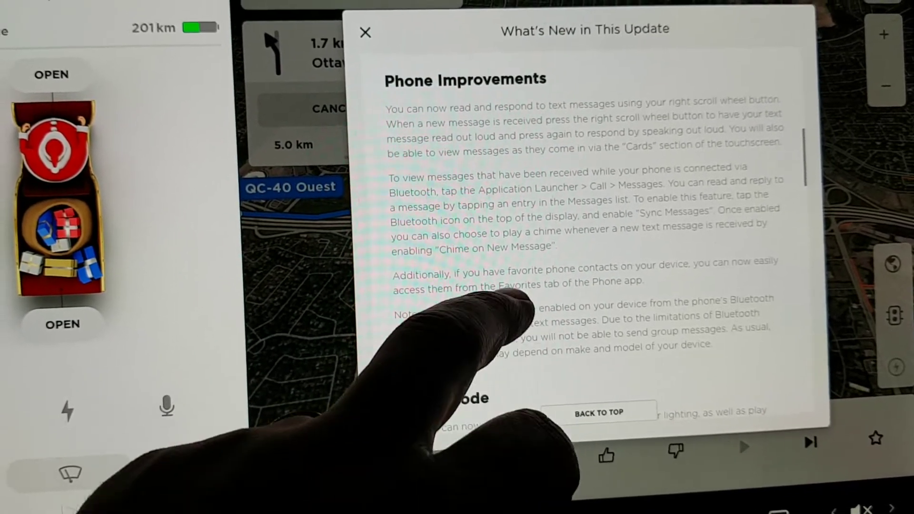
pyautogui.moveTo(515, 314); pyautogui.dragTo(499, 265)
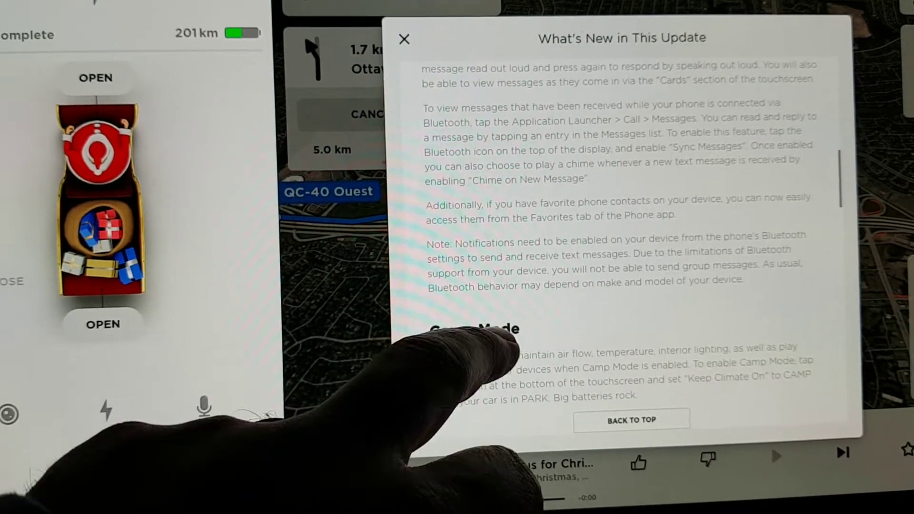
pyautogui.moveTo(492, 343); pyautogui.dragTo(493, 318)
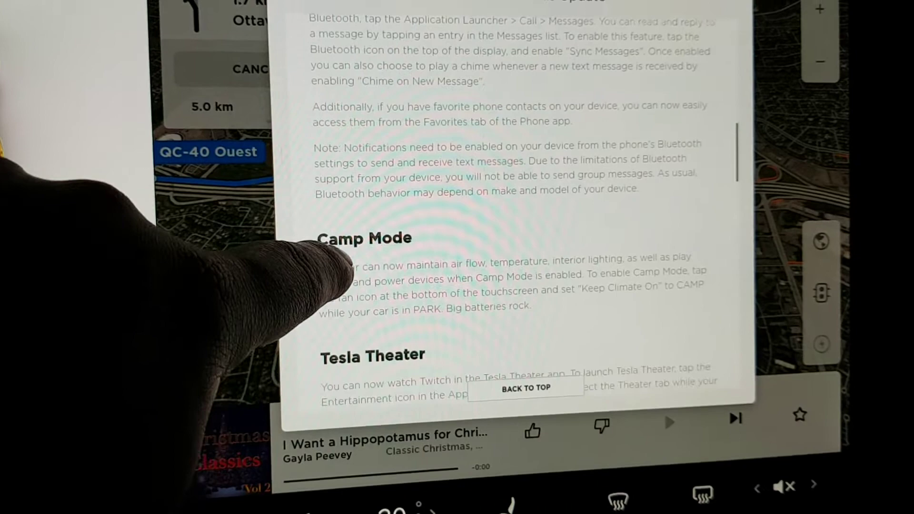
pyautogui.moveTo(335, 275); pyautogui.dragTo(344, 93)
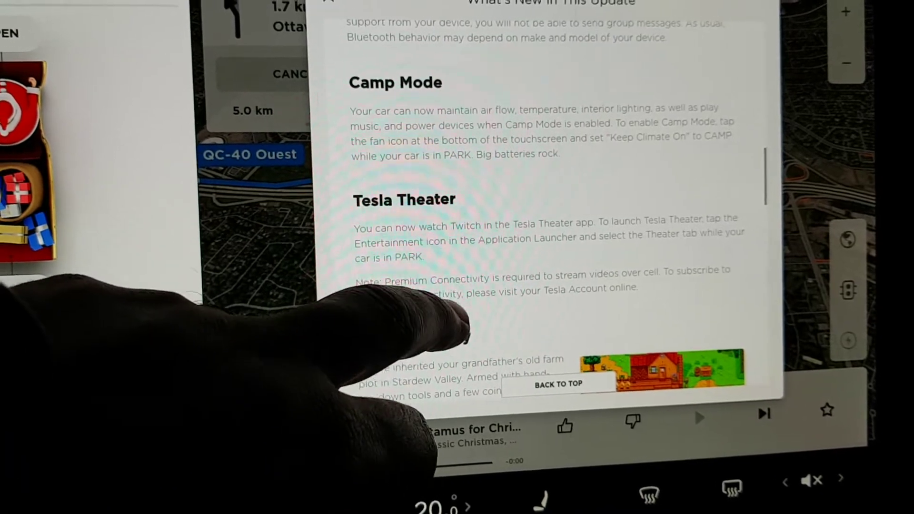
pyautogui.moveTo(429, 293)
pyautogui.mouseDown()
pyautogui.moveTo(428, 179)
pyautogui.moveTo(428, 203)
pyautogui.mouseUp()
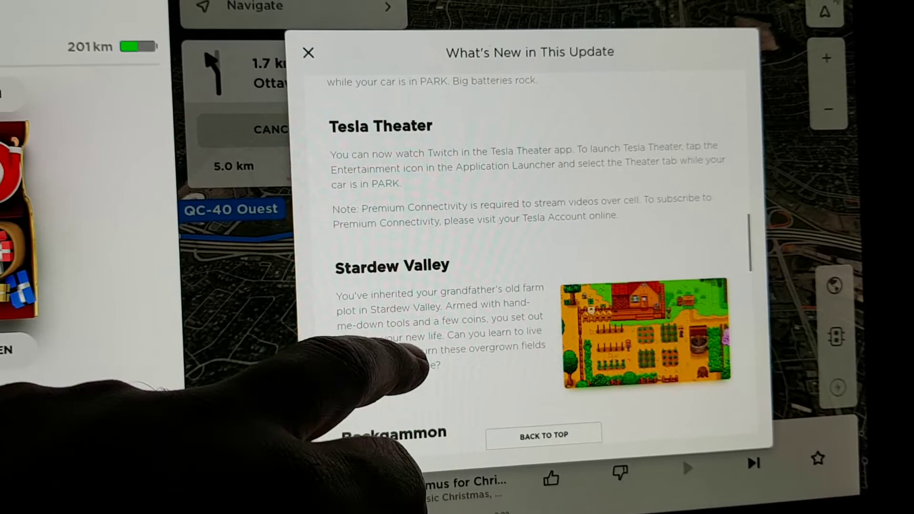
pyautogui.moveTo(407, 350); pyautogui.dragTo(407, 235)
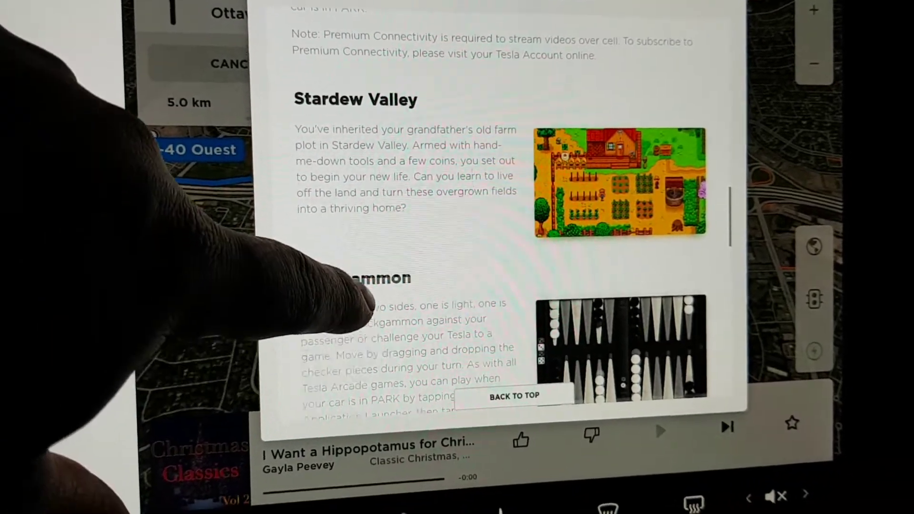
pyautogui.moveTo(357, 336); pyautogui.dragTo(343, 193)
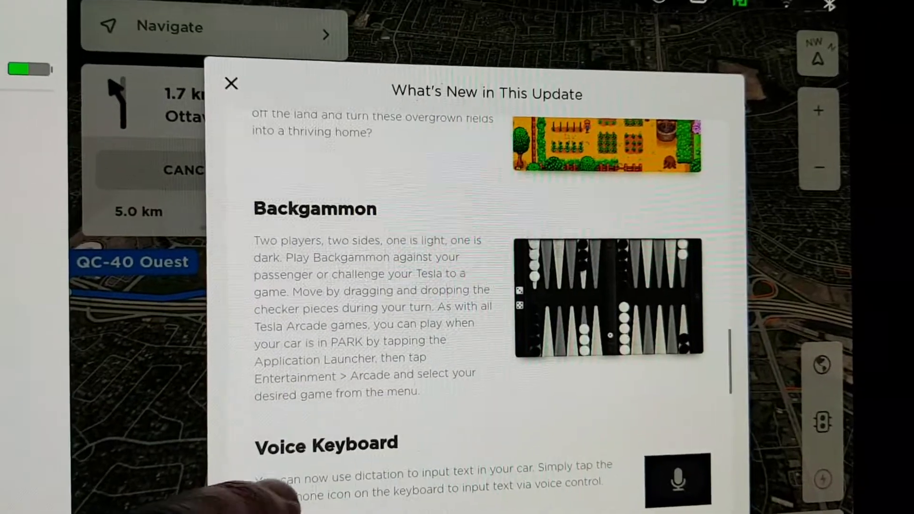
pyautogui.moveTo(268, 472); pyautogui.dragTo(268, 300)
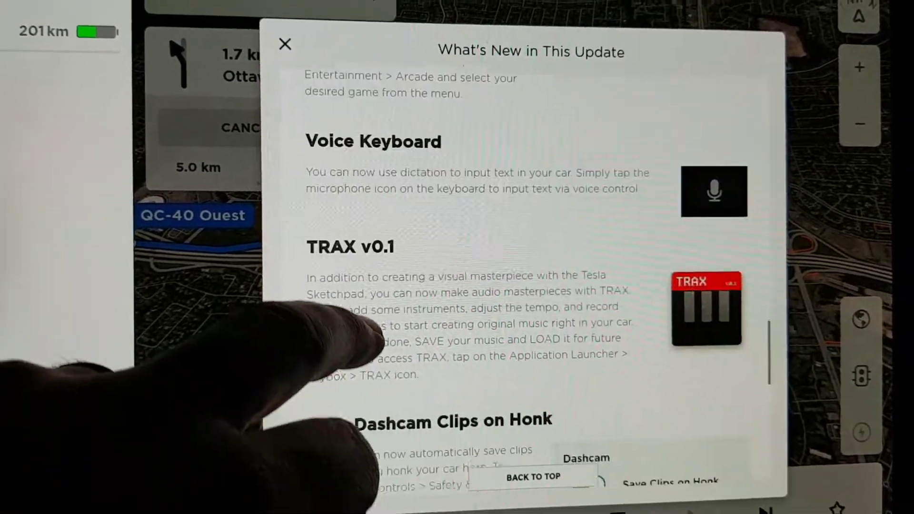
pyautogui.moveTo(343, 443); pyautogui.dragTo(343, 300)
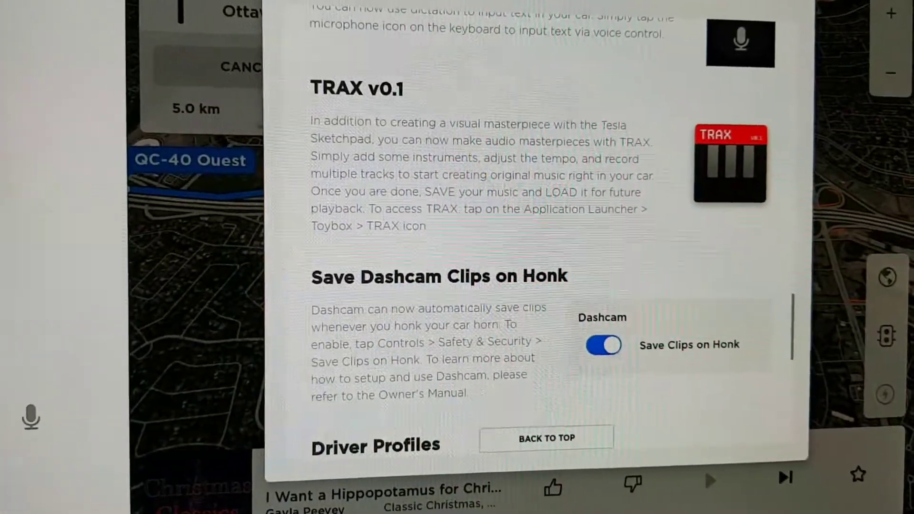
pyautogui.scroll(-3, 357, 357)
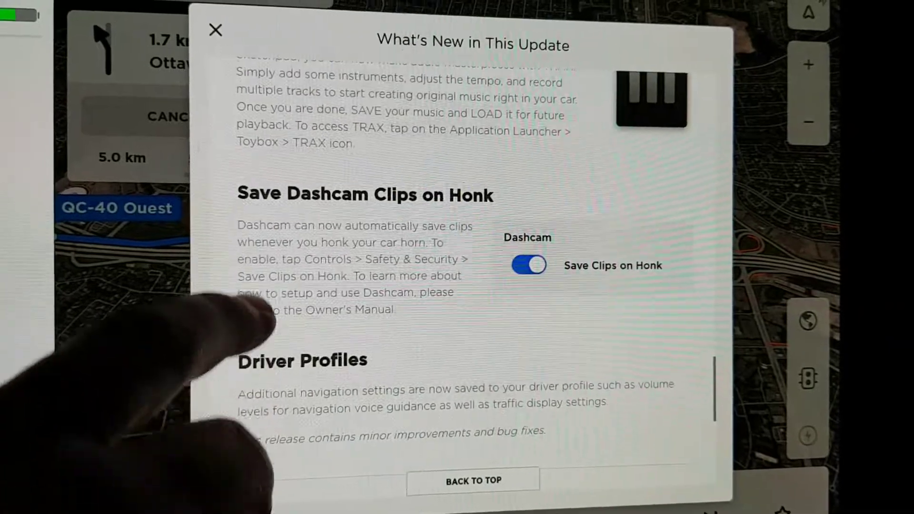
pyautogui.moveTo(250, 314); pyautogui.dragTo(250, 194)
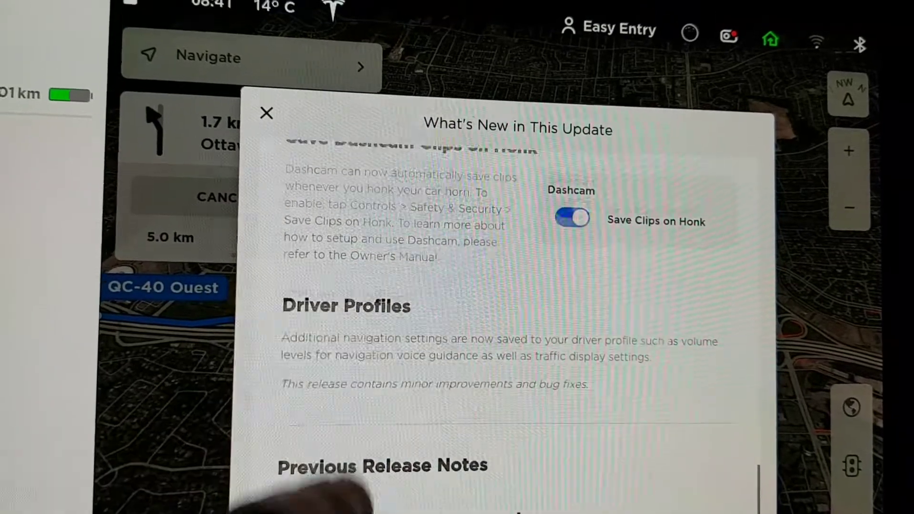
pyautogui.moveTo(372, 178); pyautogui.dragTo(386, 400)
# Step: Scroll the release notes back past Backgammon and Voice Keyboard, ending on Camp Mode and Tesla Theater
pyautogui.moveTo(385, 215); pyautogui.dragTo(399, 428)
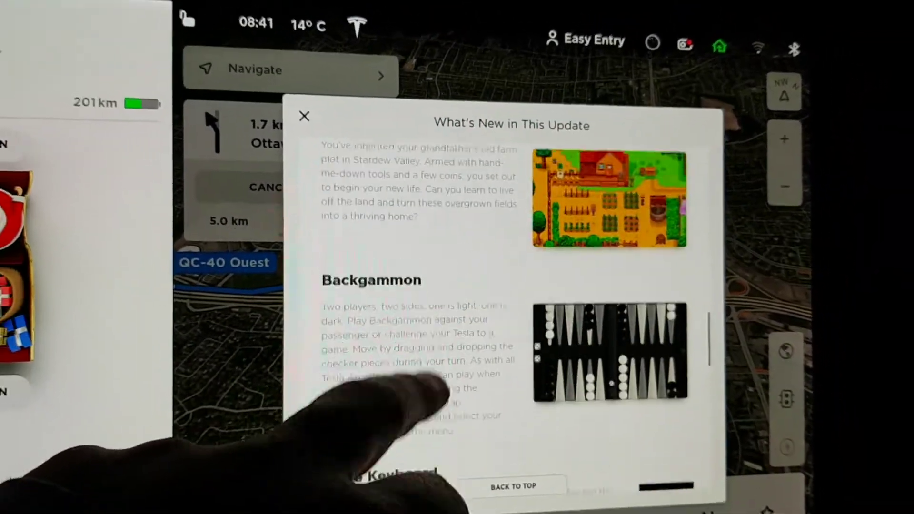
pyautogui.moveTo(385, 200); pyautogui.dragTo(408, 428)
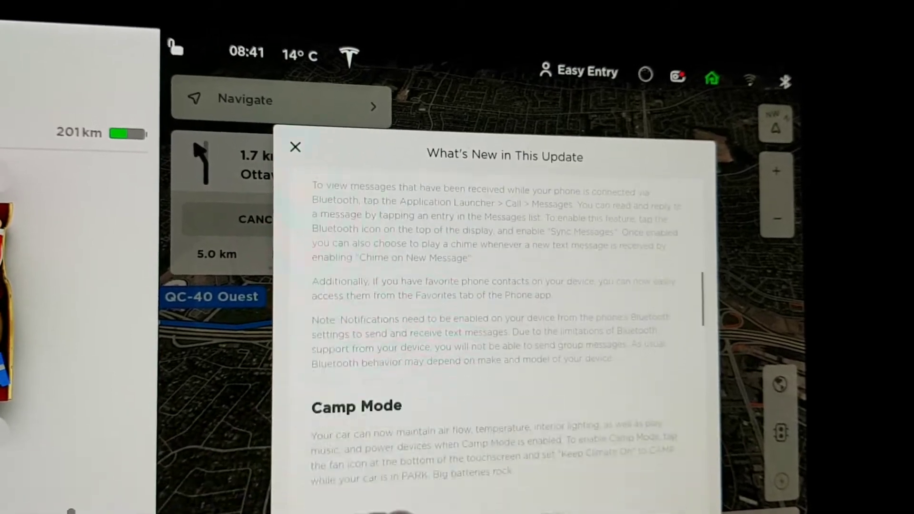
pyautogui.moveTo(400, 201); pyautogui.dragTo(414, 400)
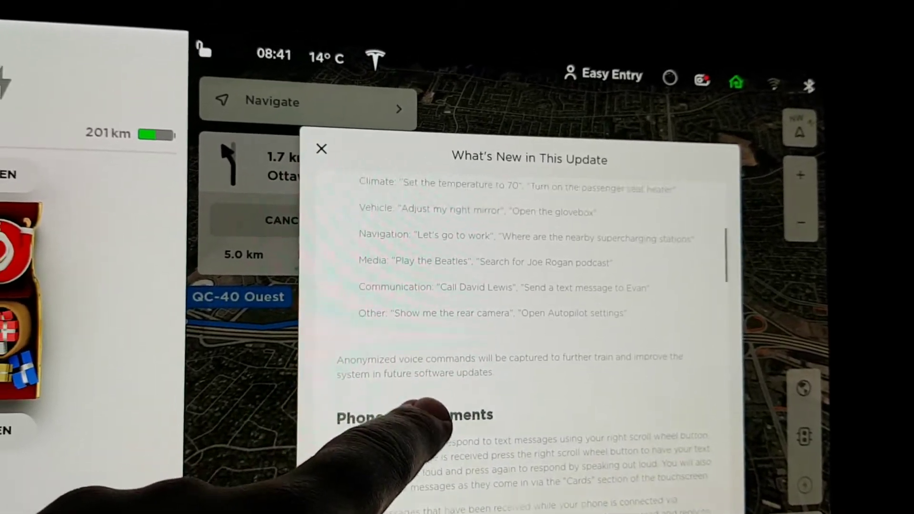
pyautogui.moveTo(428, 322); pyautogui.dragTo(442, 464)
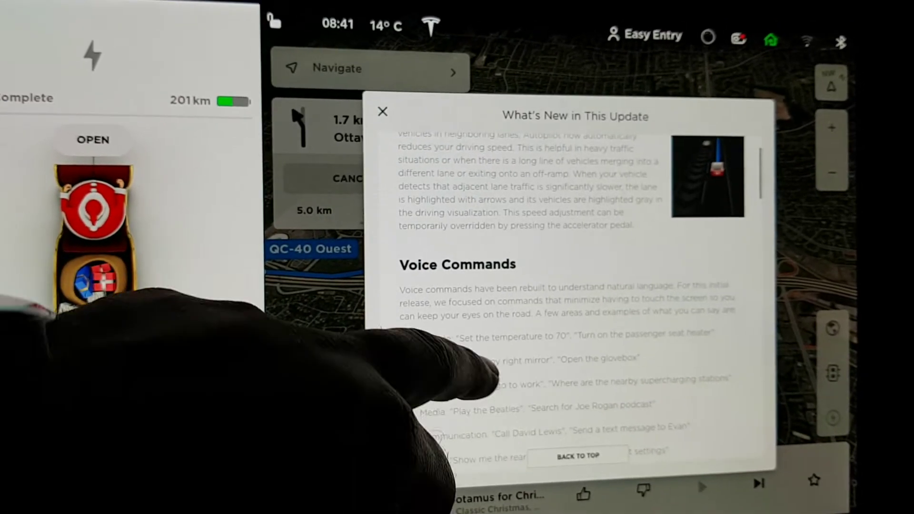
pyautogui.moveTo(457, 371); pyautogui.dragTo(458, 186)
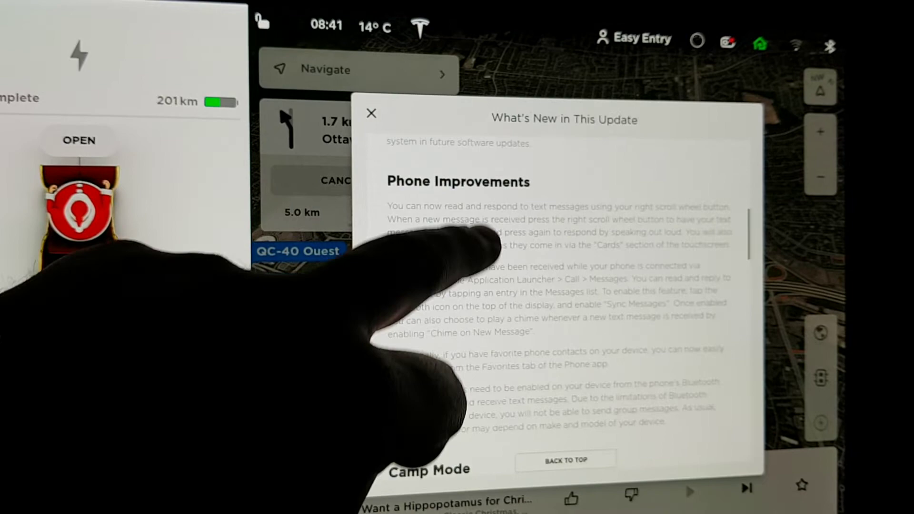
pyautogui.moveTo(464, 247)
pyautogui.mouseDown()
pyautogui.moveTo(457, 442)
pyautogui.moveTo(372, 286)
pyautogui.mouseUp()
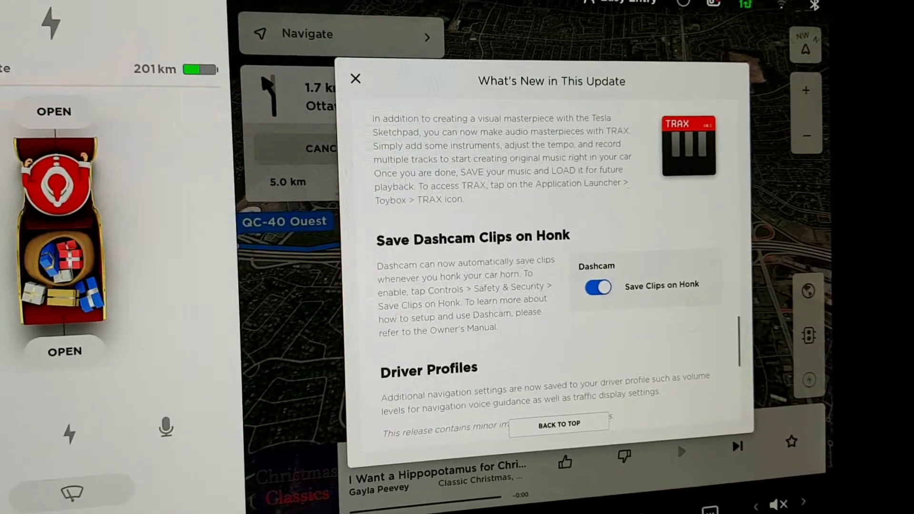
pyautogui.scroll(10, 458, 272)
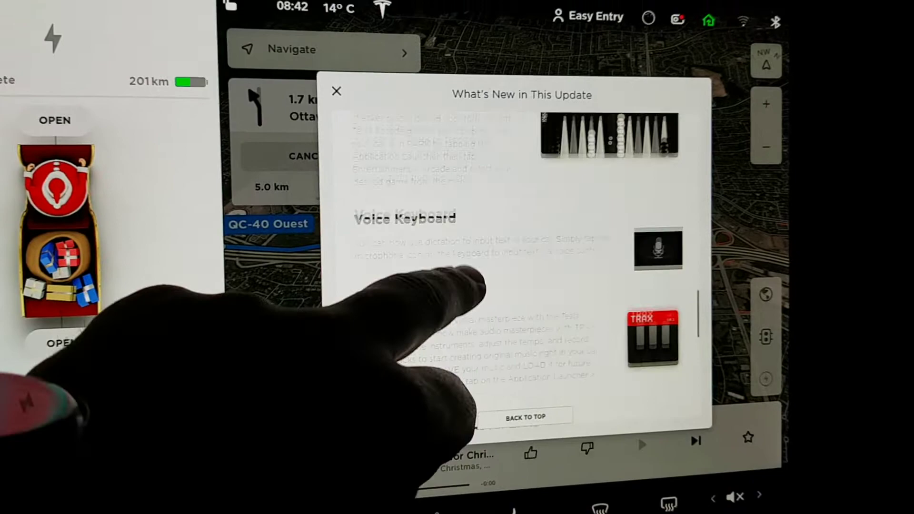
pyautogui.scroll(10, 457, 272)
pyautogui.scroll(5, 500, 322)
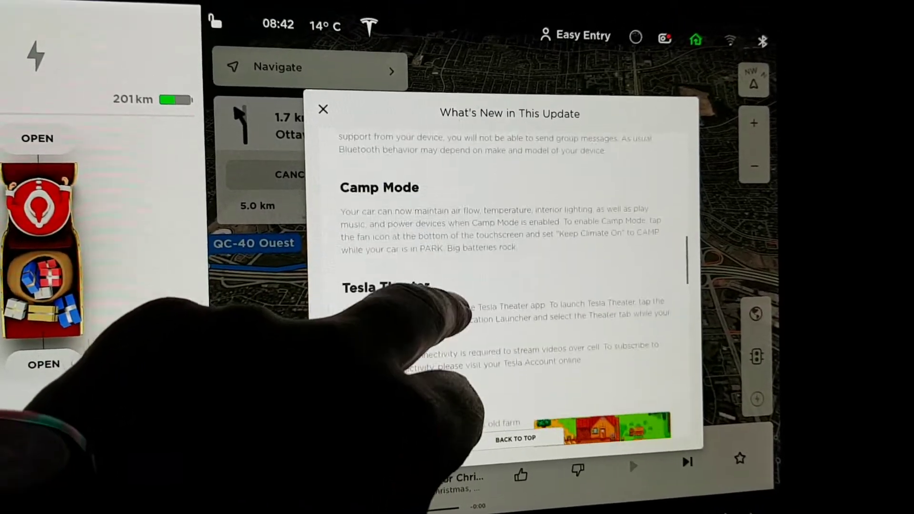